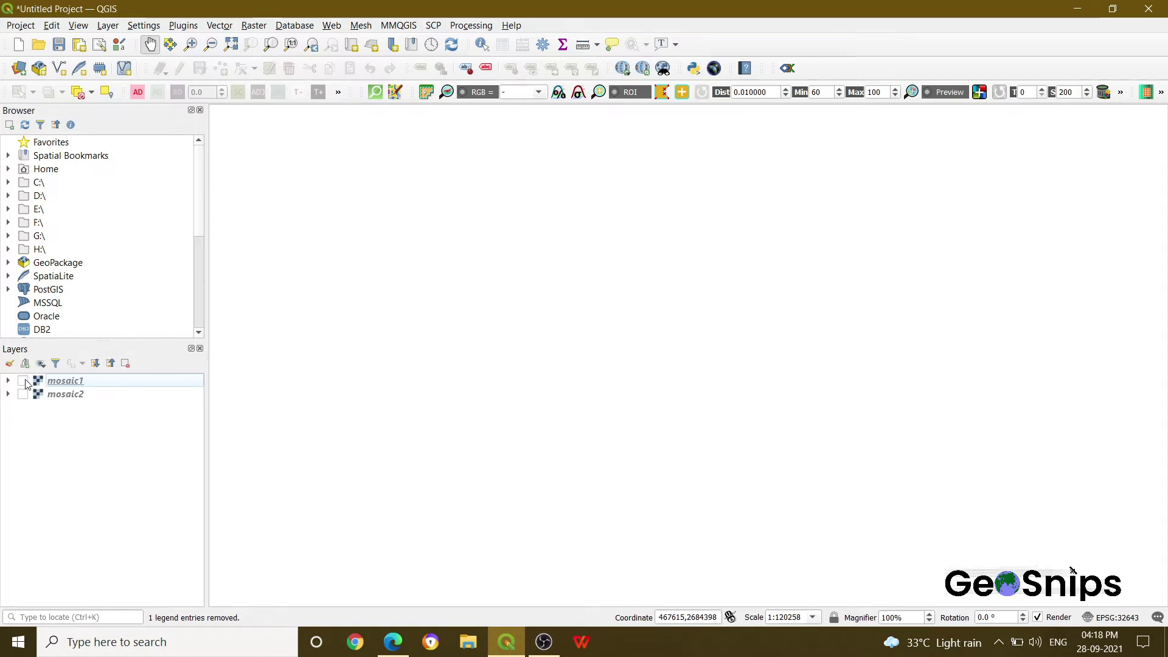
Turn on mosaic1 and mosaic2, toggling each to compare extents, and leave both visible
left_click(24, 380)
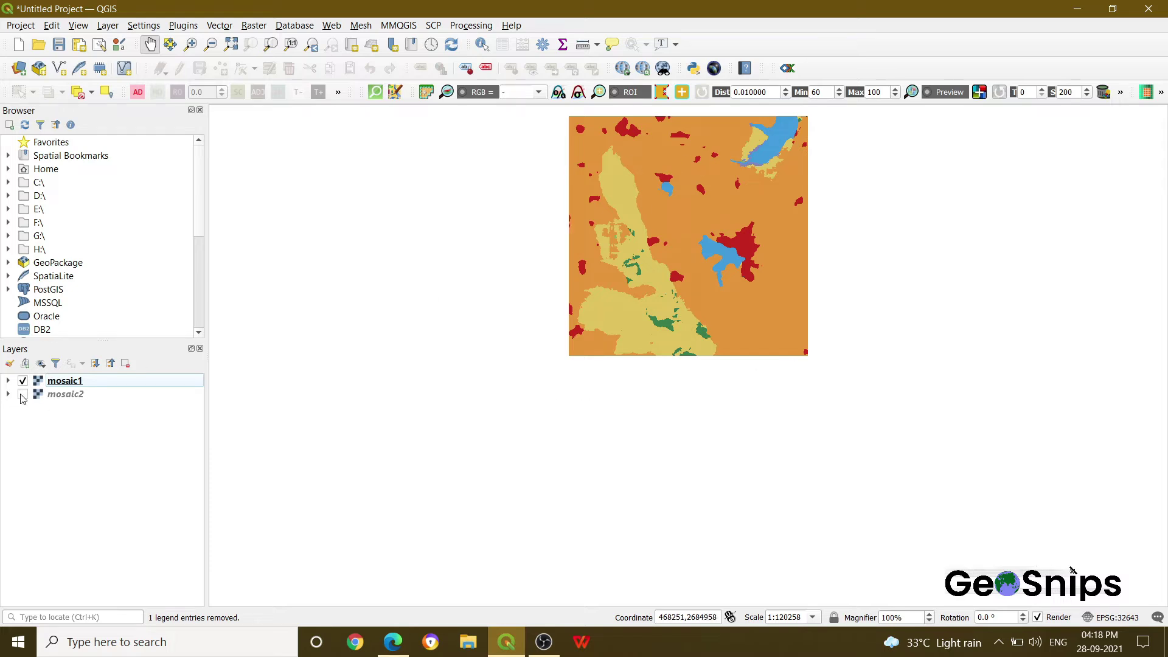
left_click(22, 394)
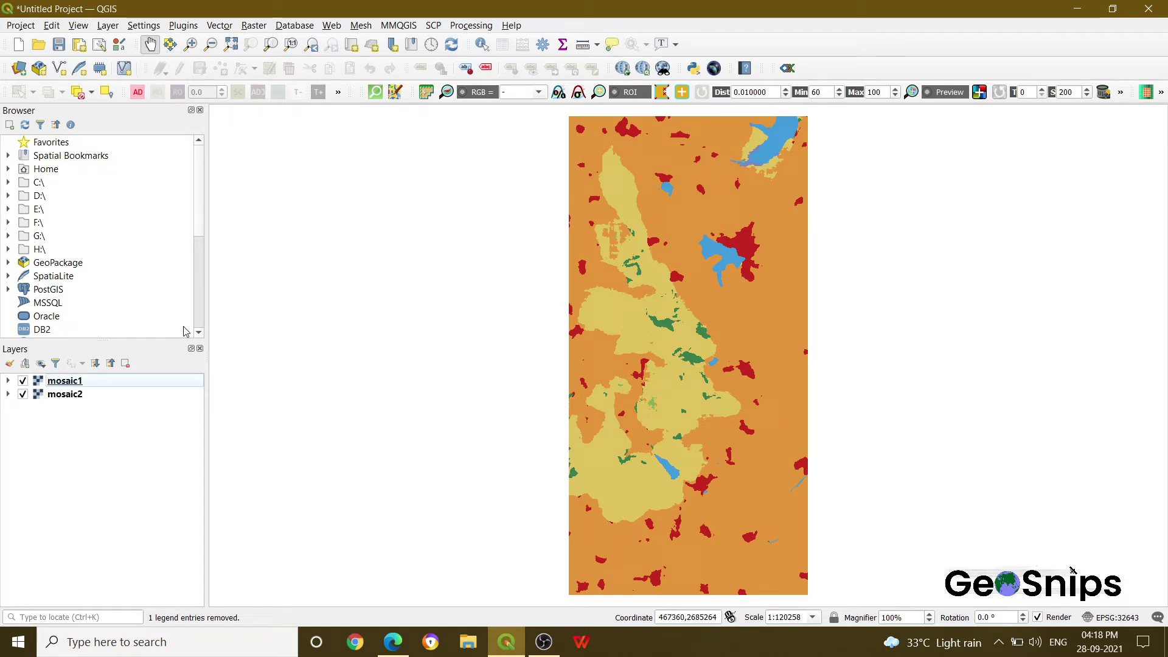
left_click(23, 395)
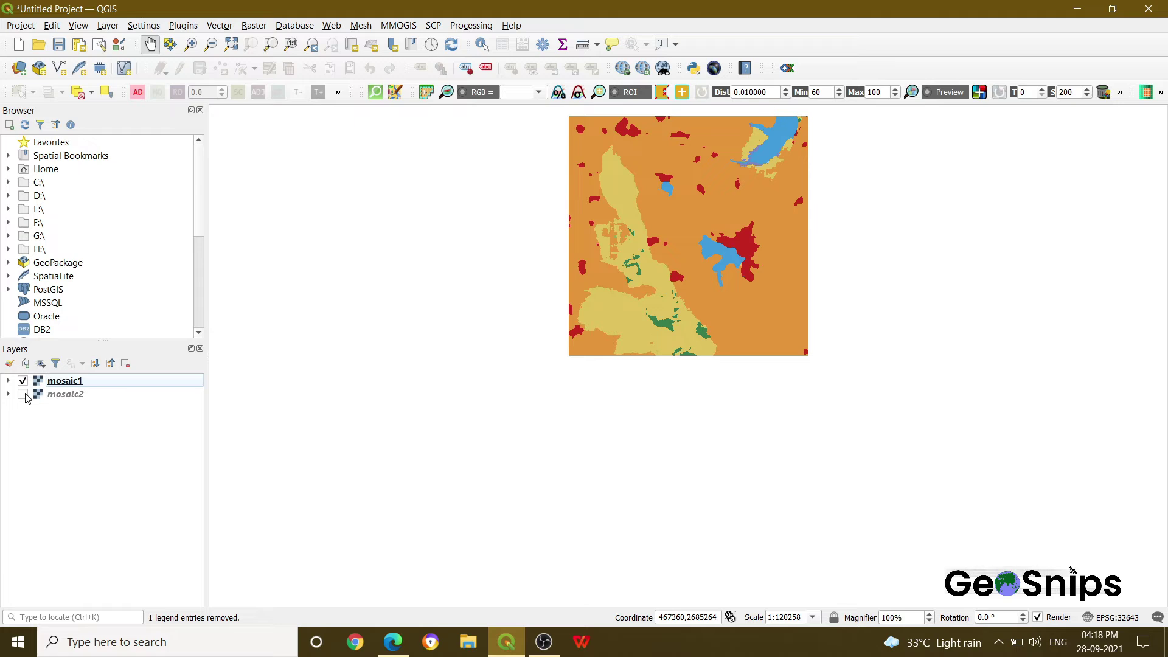
left_click(23, 394)
left_click(23, 381)
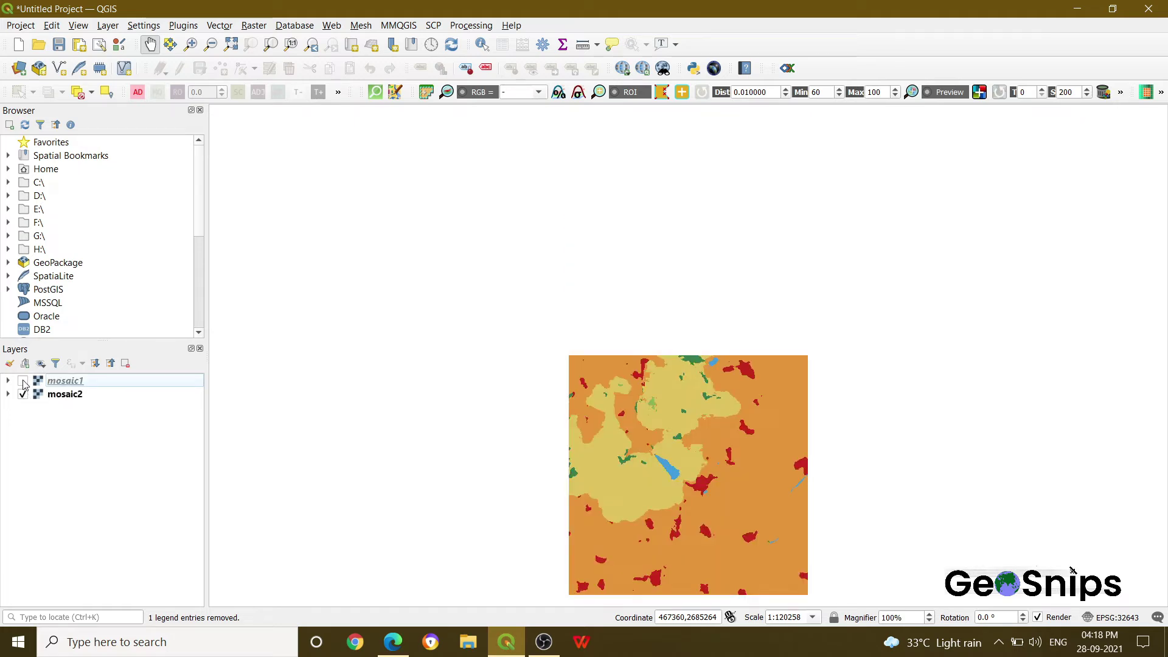
left_click(23, 380)
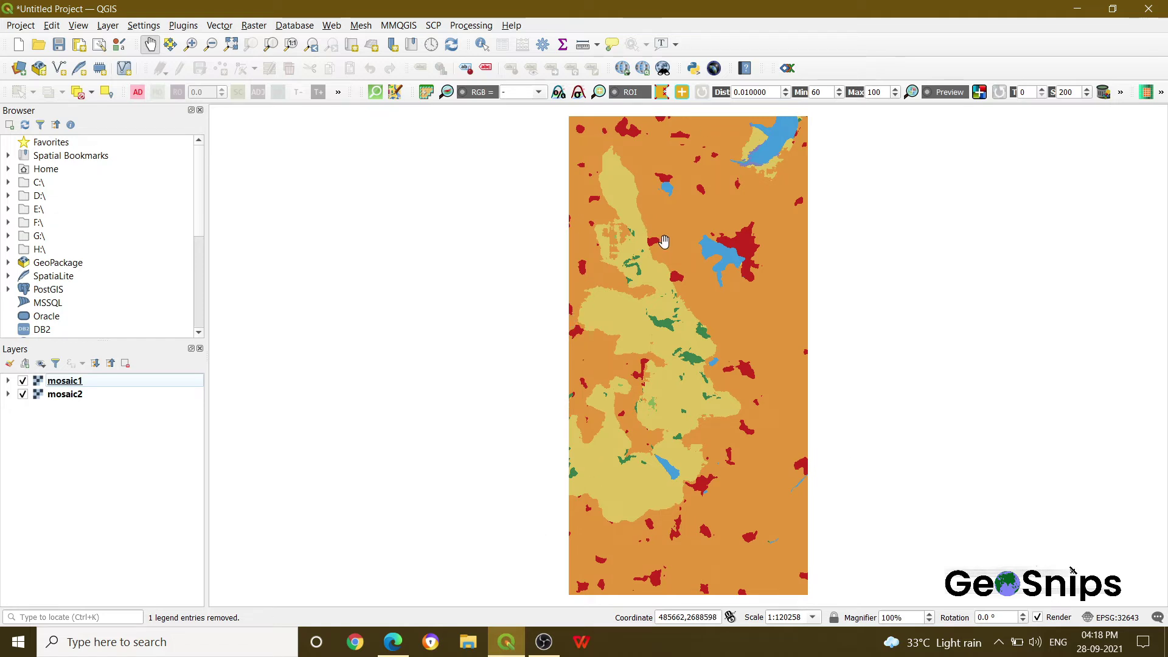
Open the Merge tool from Raster > Miscellaneous
left_click(254, 24)
mouse_move(287, 146)
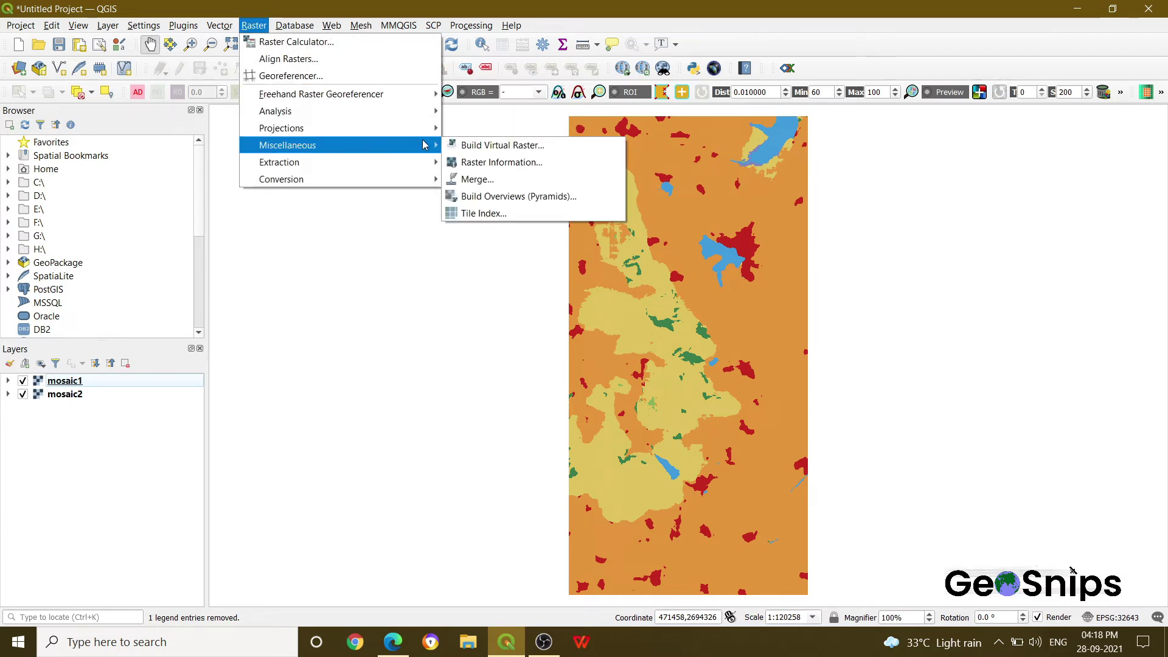
left_click(474, 180)
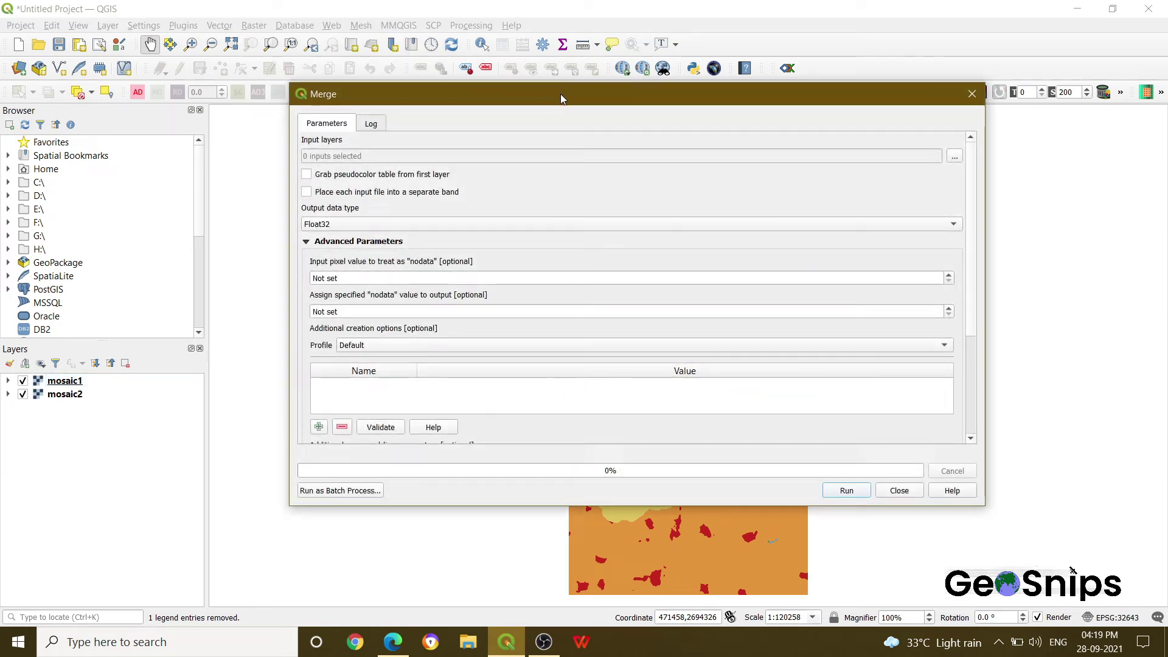
Choose mosaic1 and mosaic2 as the Merge input layers
left_click_drag(561, 95, 522, 82)
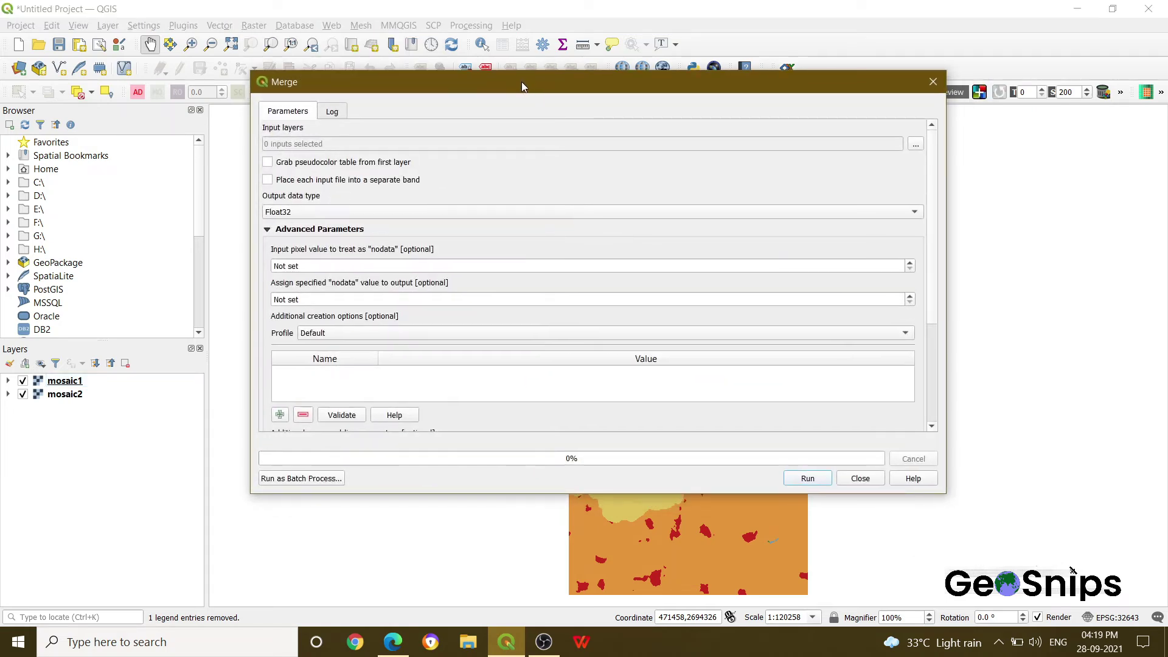
left_click(915, 144)
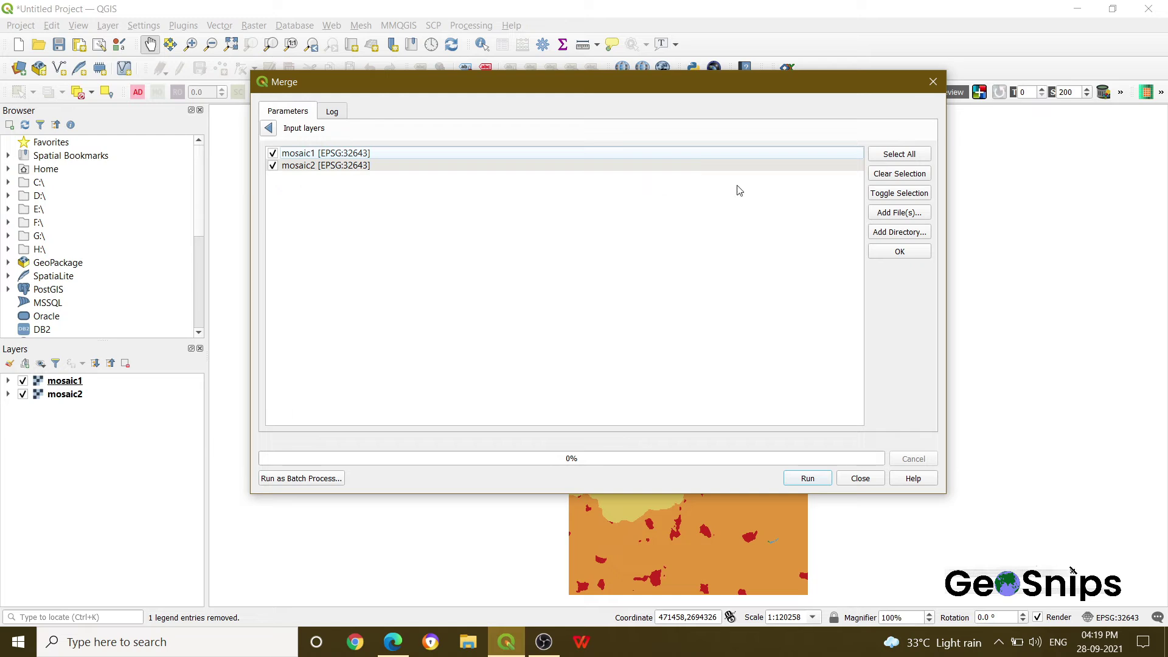
left_click(899, 251)
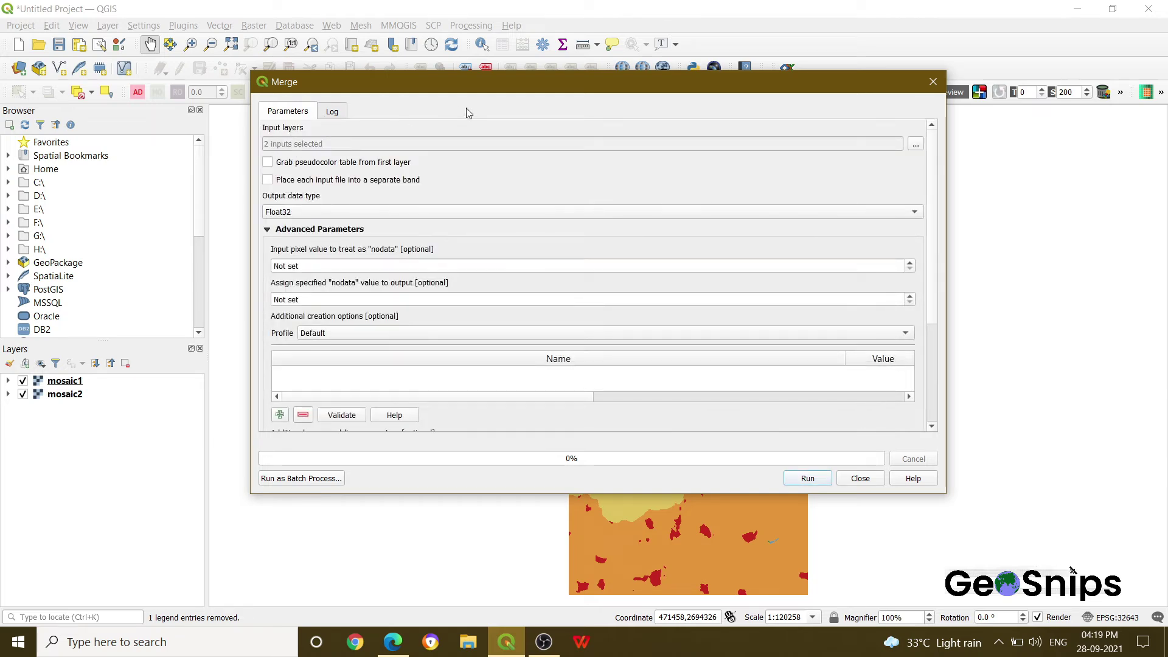
Run Merge with Float32 output data type and close the dialog
left_click_drag(487, 90, 461, 71)
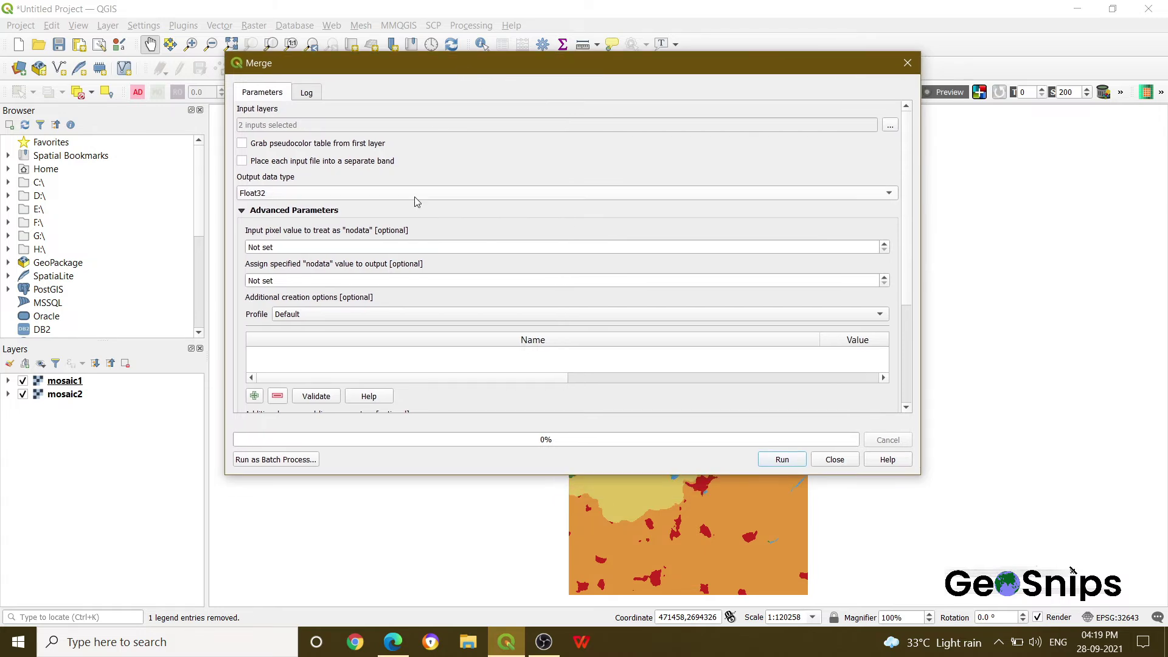
left_click(342, 192)
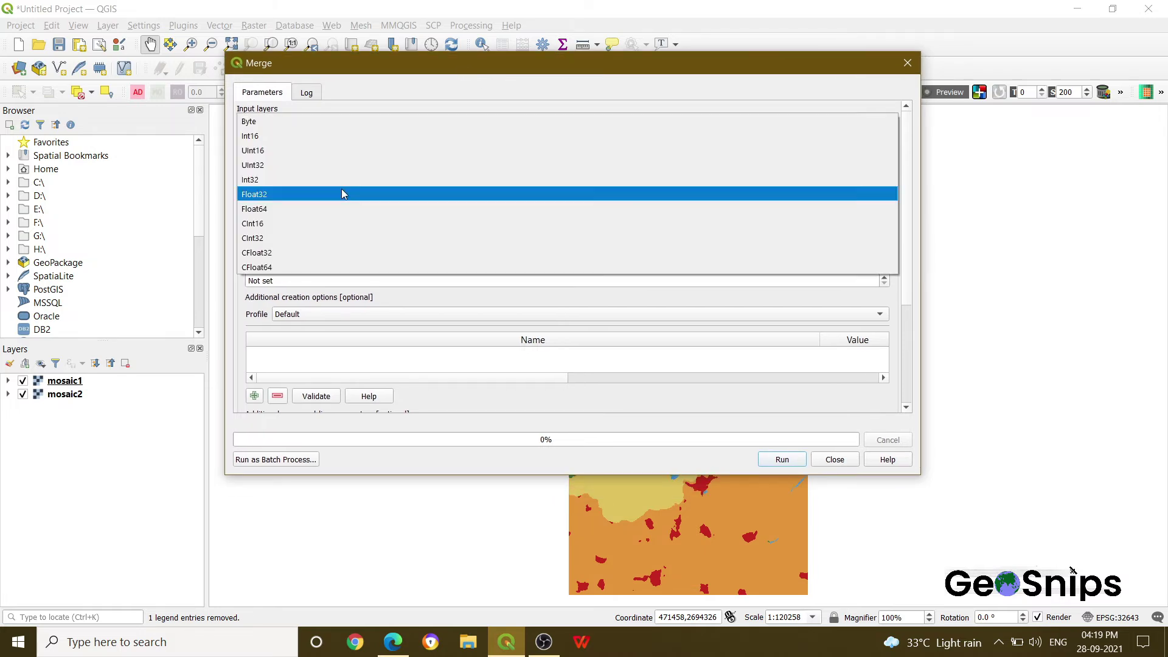
left_click(342, 194)
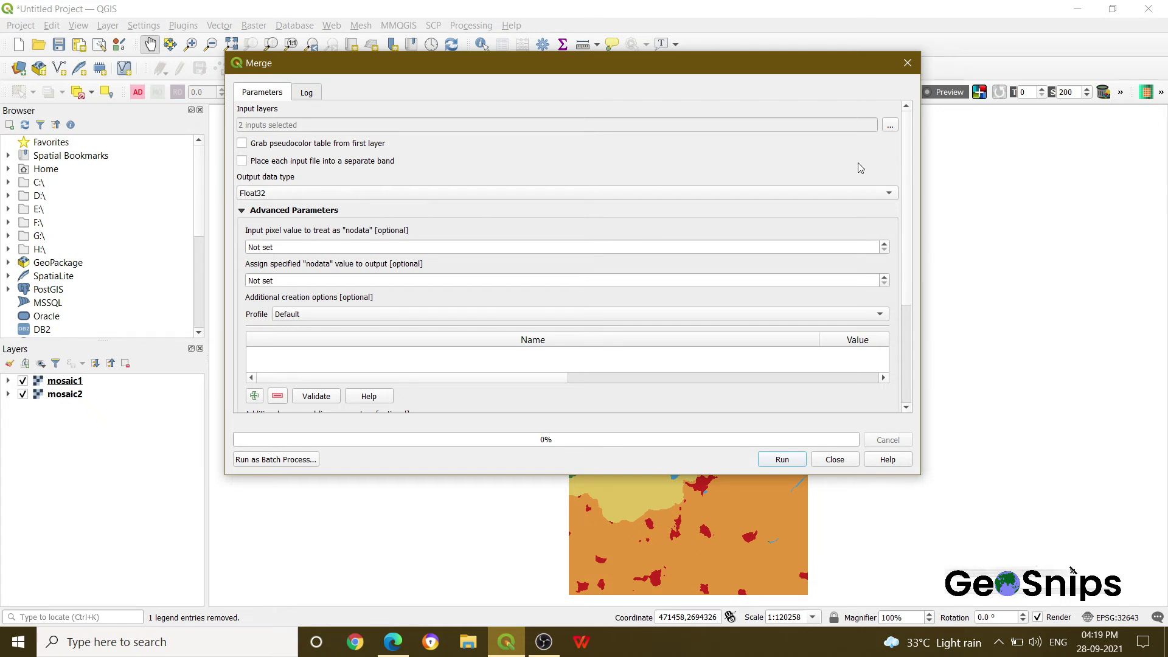
left_click_drag(907, 162, 917, 264)
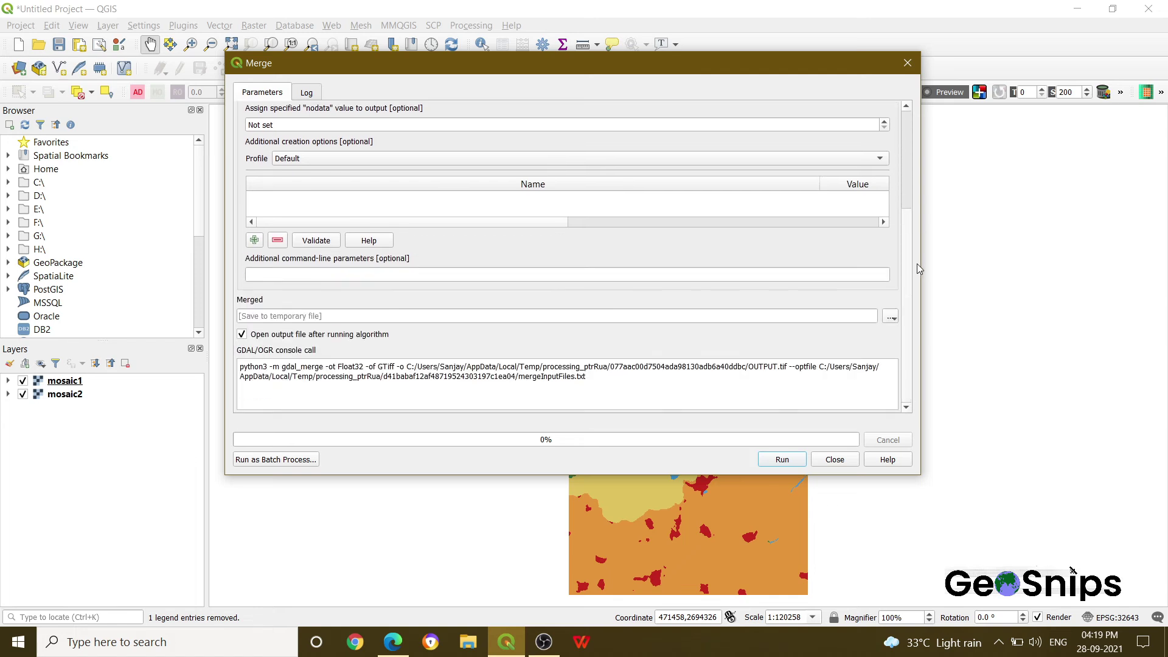
left_click(783, 459)
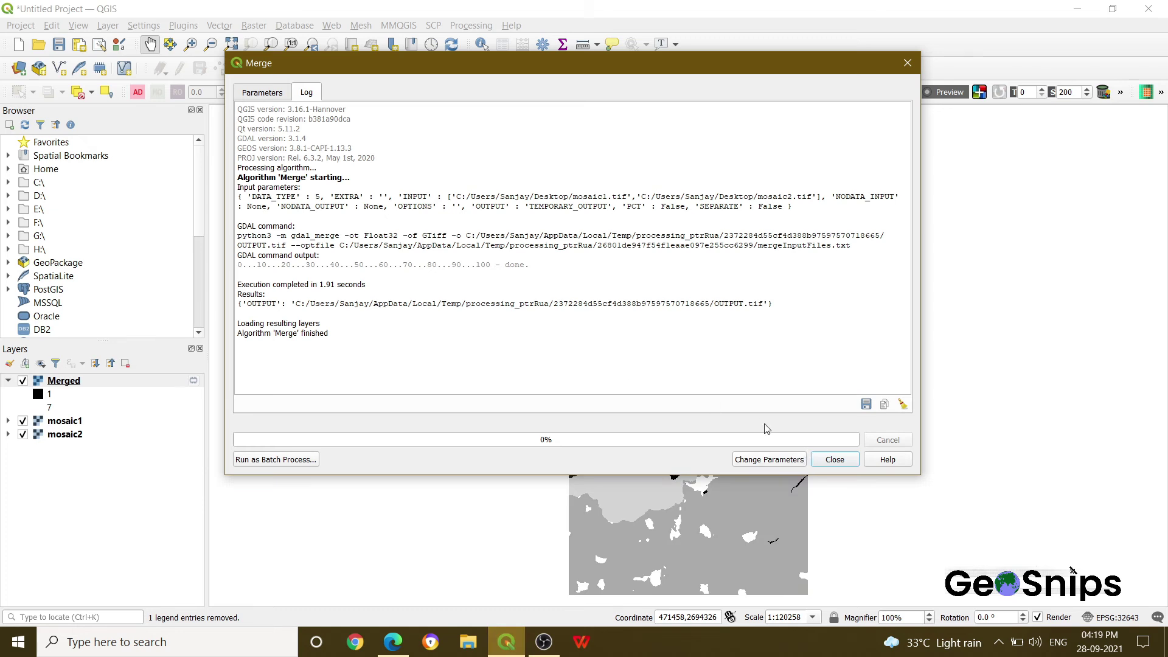
left_click(834, 459)
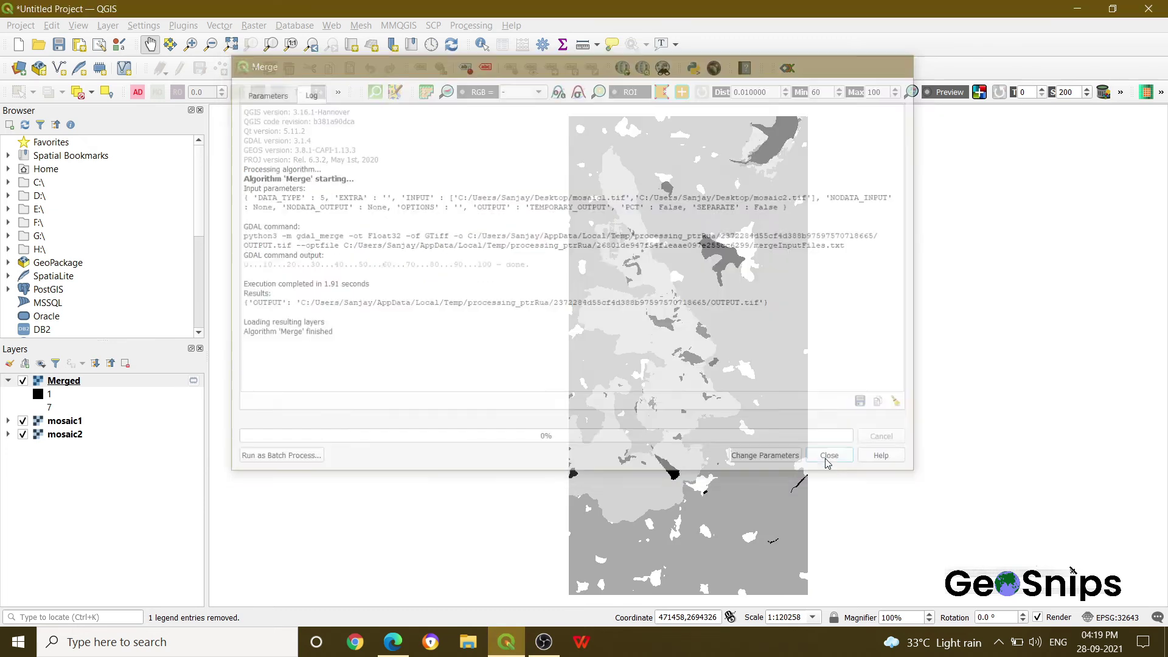
Hide the mosaic1 and mosaic2 layers and toggle the Merged layer to check it
left_click(23, 421)
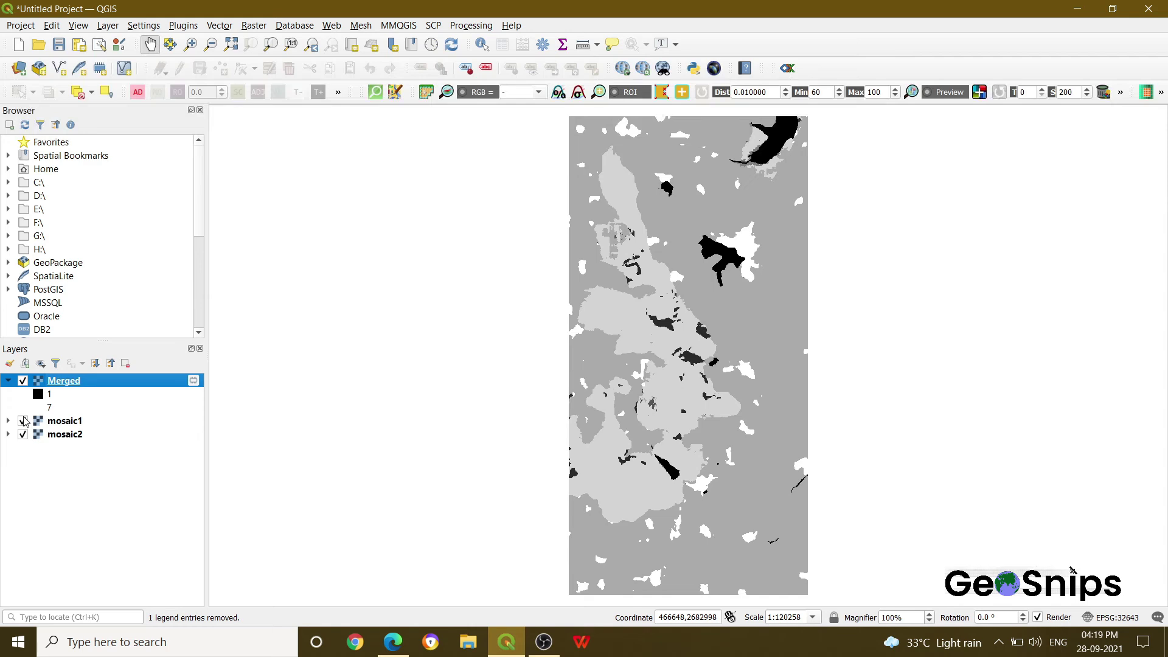
left_click(24, 435)
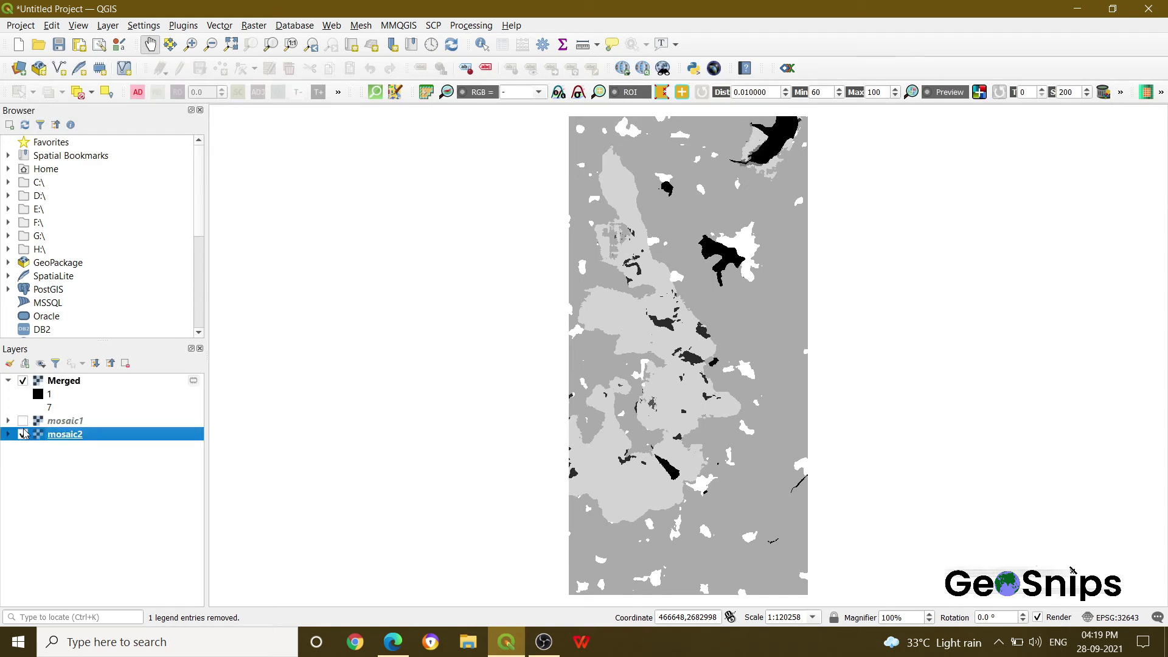
left_click(23, 434)
left_click(23, 381)
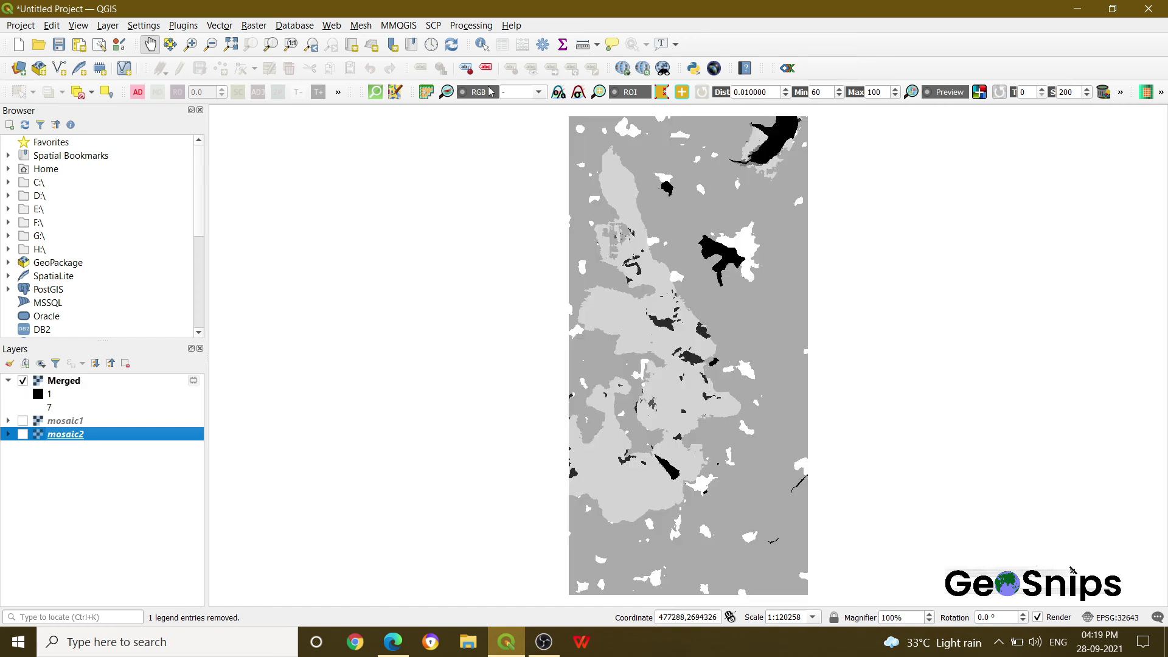